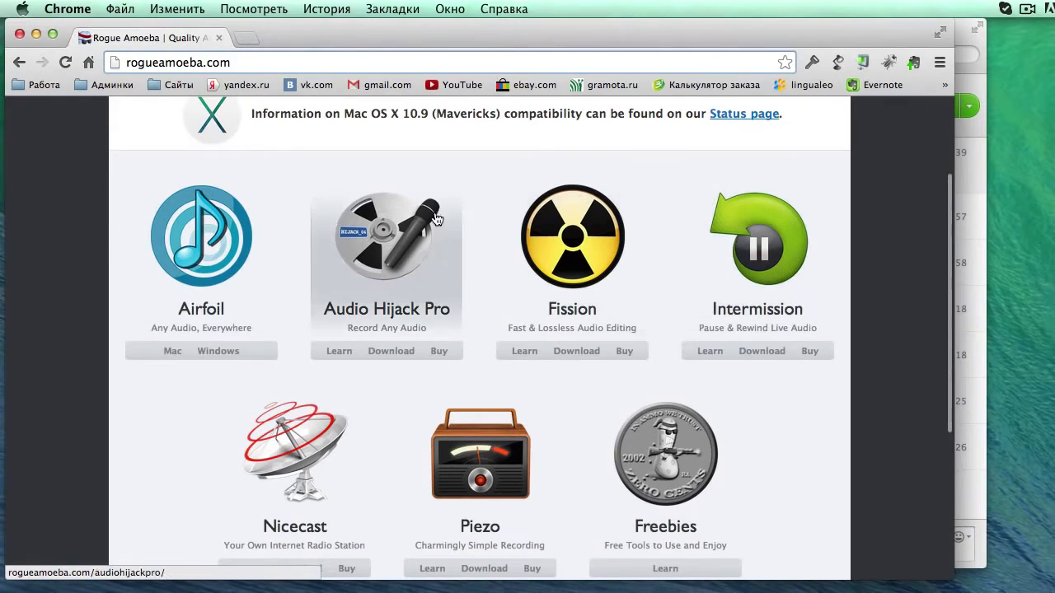
# Open the Nicecast product page on the Rogue Amoeba site and read the download, trial and purchase terms.
pyautogui.scroll(-5, 292, 375)
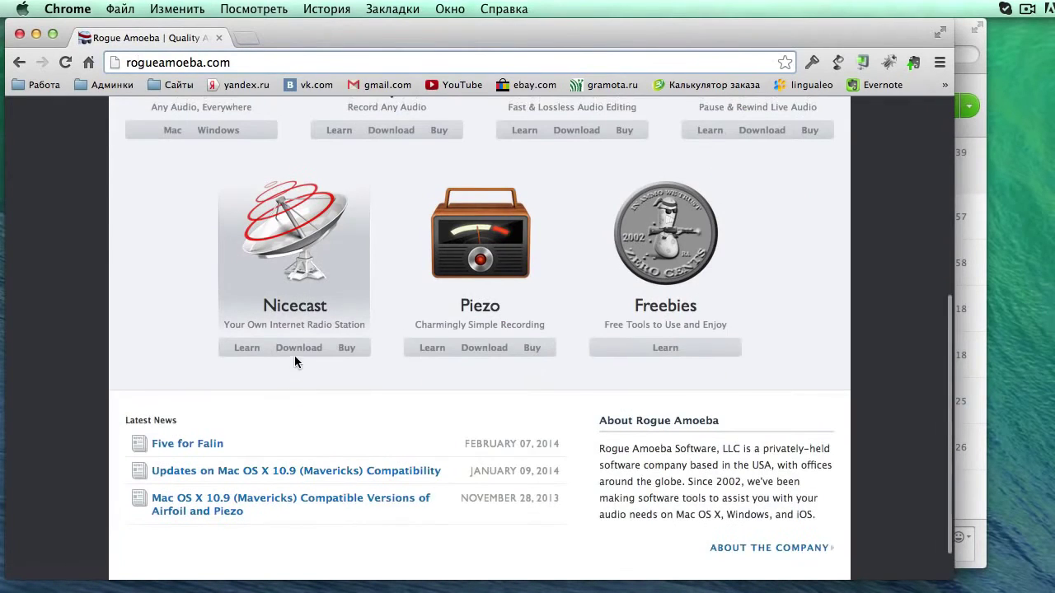
pyautogui.click(294, 250)
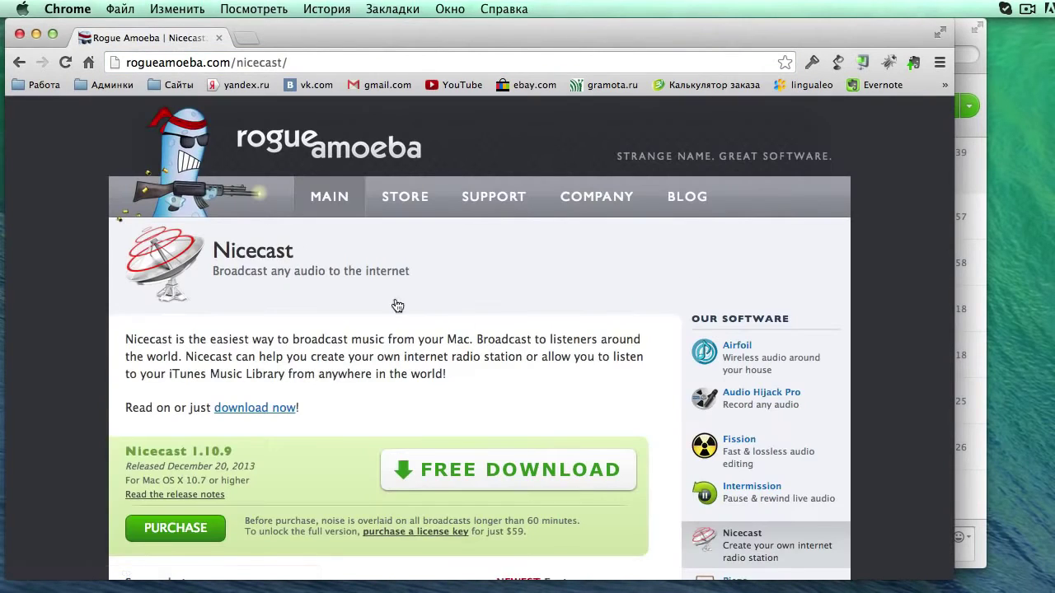
pyautogui.scroll(-2, 521, 338)
pyautogui.scroll(-2, 521, 345)
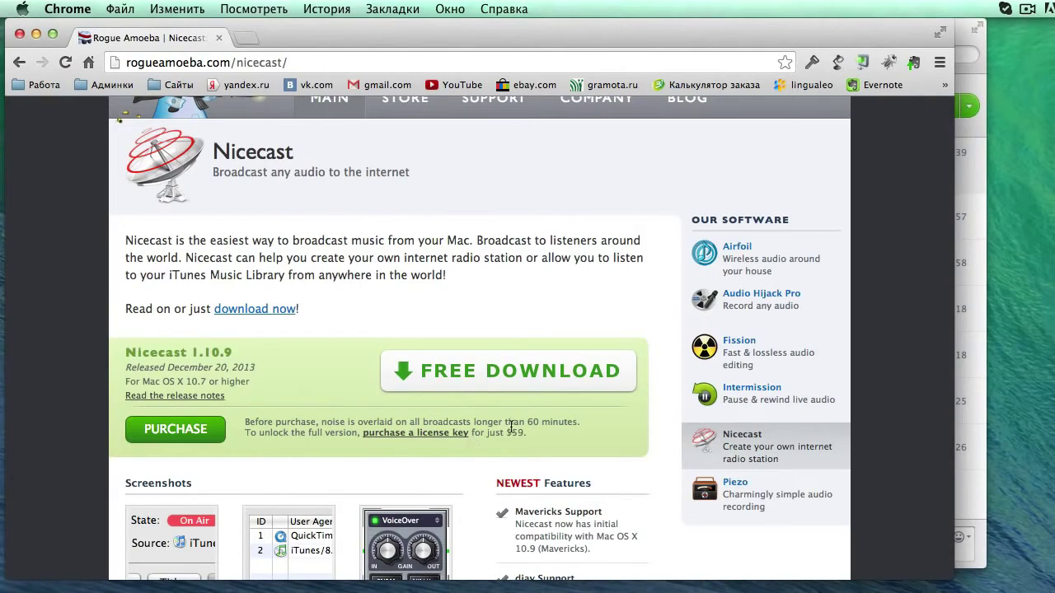
pyautogui.moveTo(506, 422); pyautogui.dragTo(575, 422)
pyautogui.click(575, 422)
# Minimize the browser and bring the Nicecast Broadcast window to the front beside the Skype window.
pyautogui.click(35, 34)
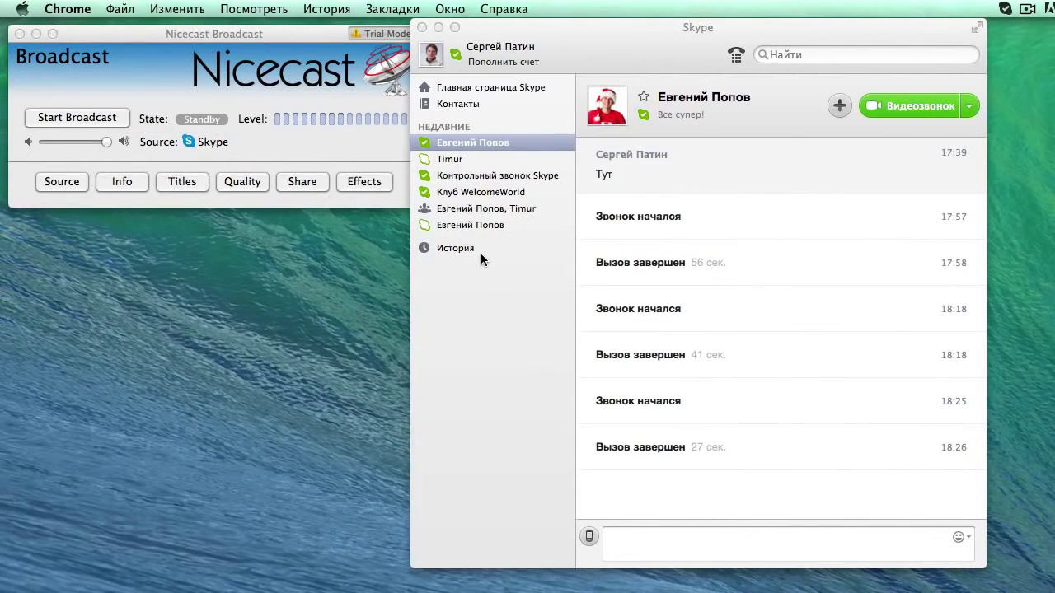
pyautogui.click(485, 308)
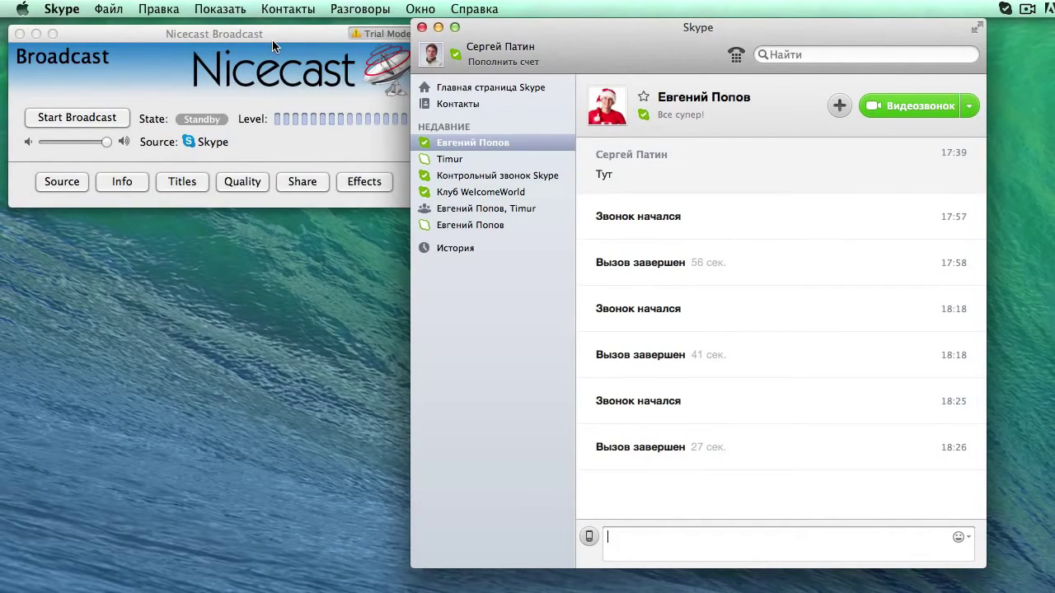
pyautogui.moveTo(242, 37); pyautogui.dragTo(238, 33)
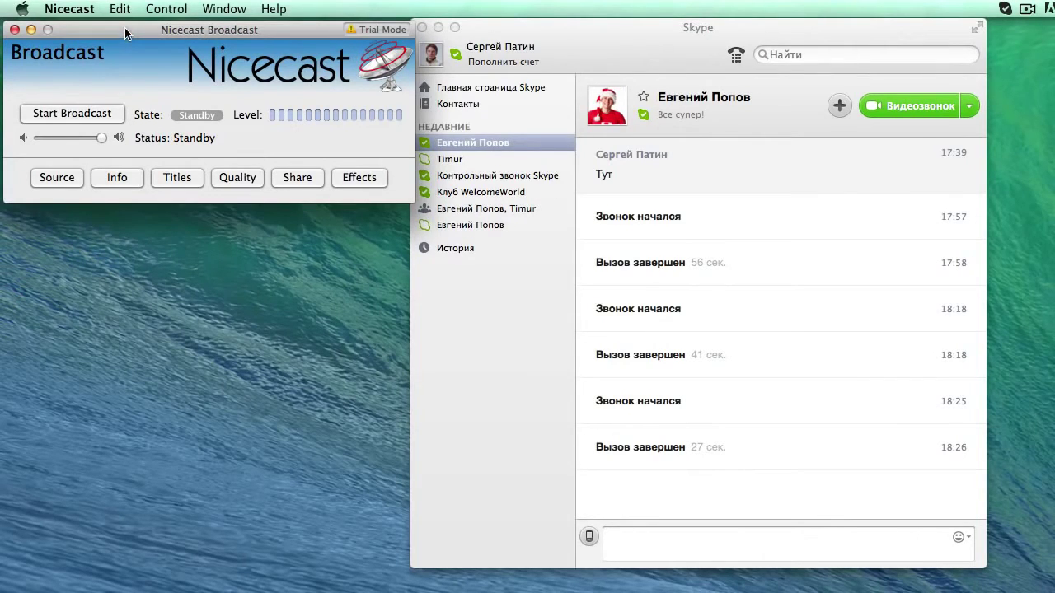
# Show Nicecast's source settings and examine the applications available as the audio source, keeping Skype selected.
pyautogui.click(57, 177)
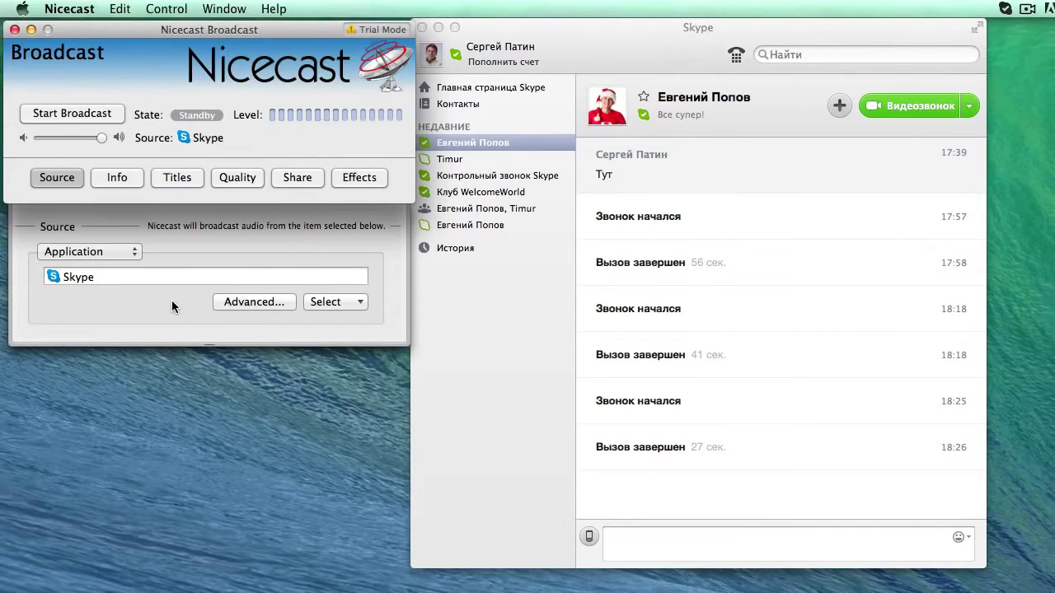
pyautogui.click(355, 303)
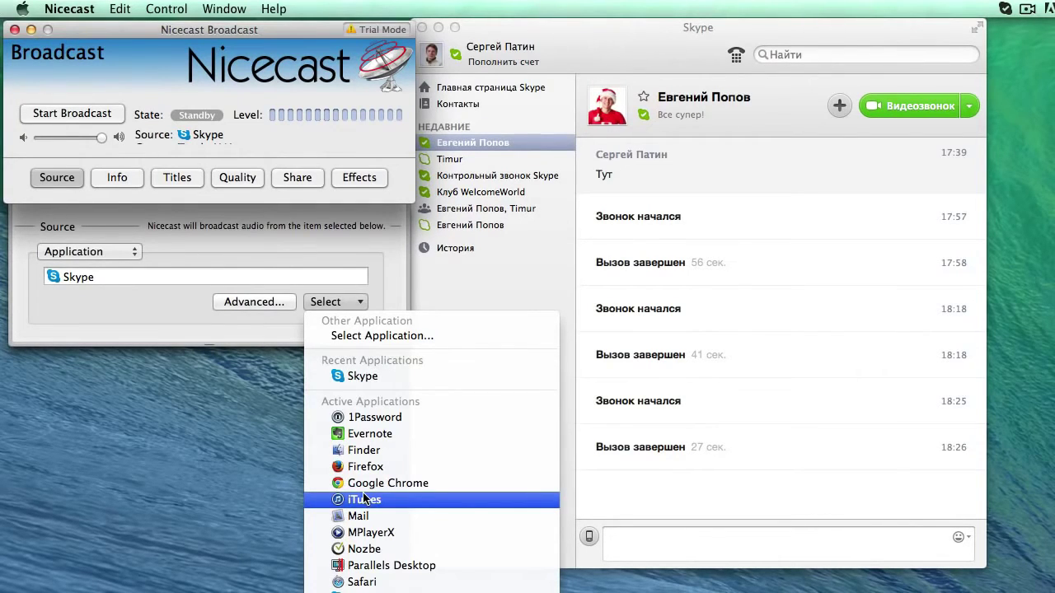
pyautogui.click(161, 312)
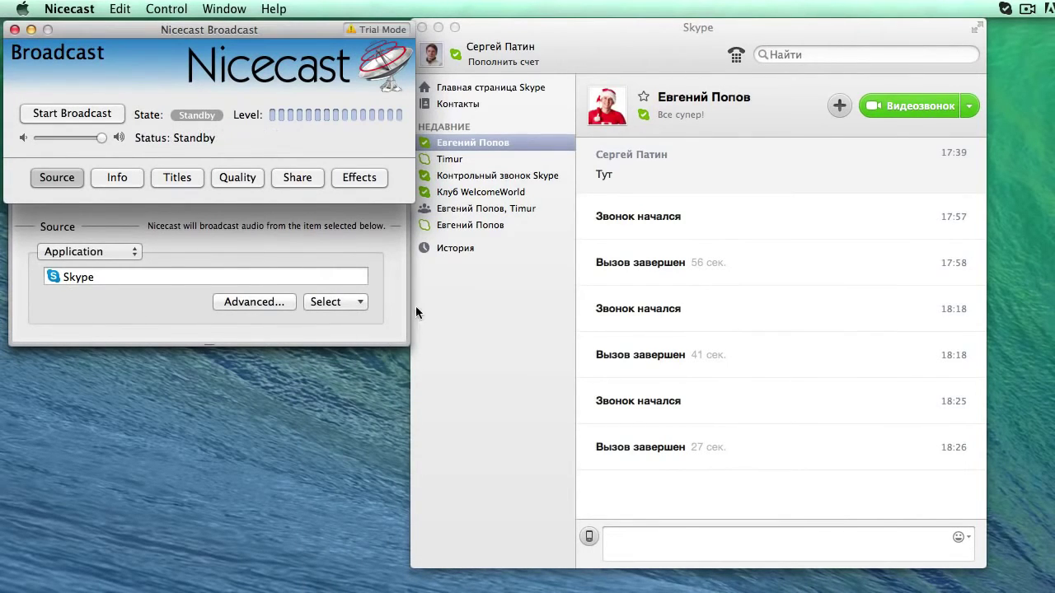
# Examine the broadcast's name and information fields and the track title display options.
pyautogui.click(108, 183)
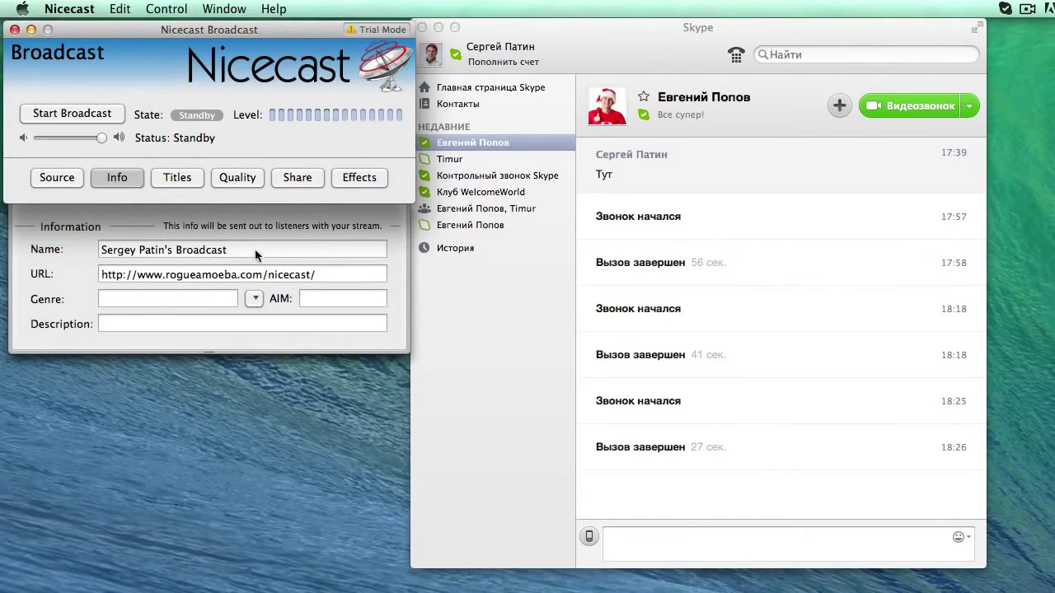
pyautogui.click(263, 252)
pyautogui.press('super+a')
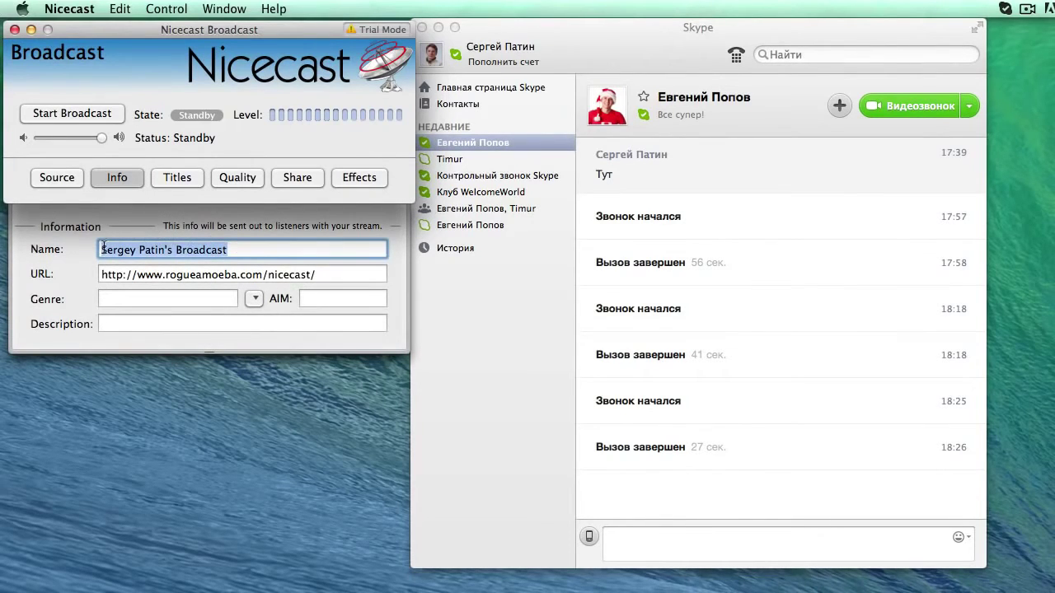
pyautogui.click(261, 251)
pyautogui.moveTo(256, 252); pyautogui.dragTo(57, 248)
pyautogui.click(175, 177)
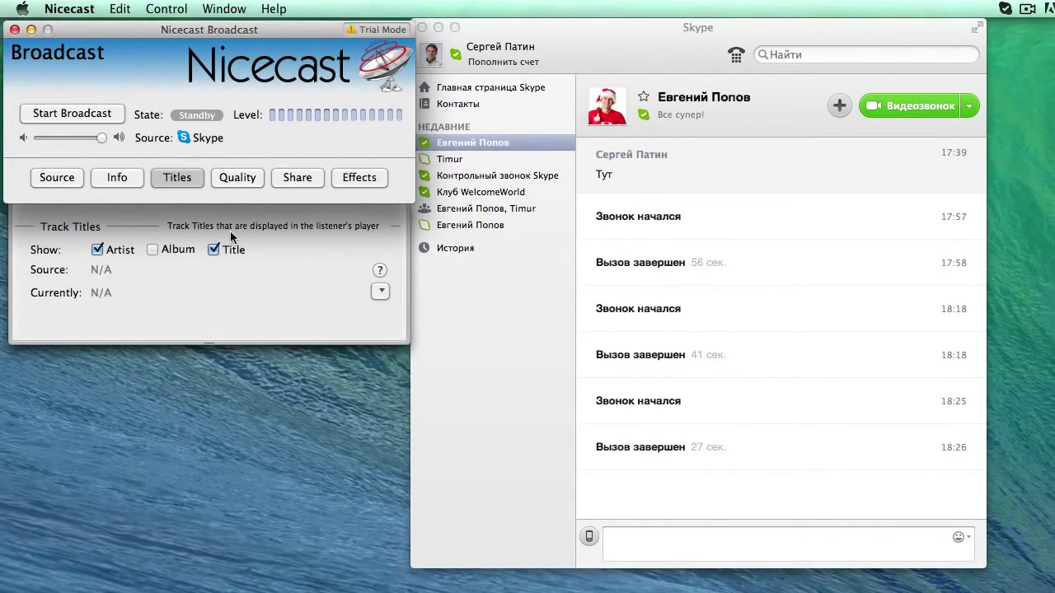
# Set the broadcast quality to a 96 Kbps bitrate with mono channels.
pyautogui.click(237, 179)
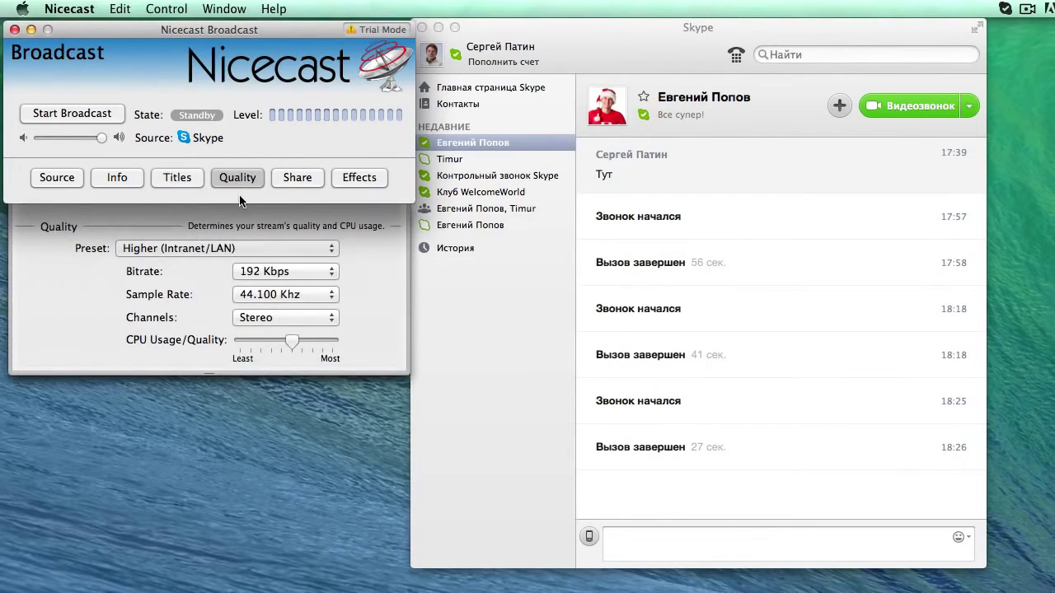
pyautogui.click(313, 271)
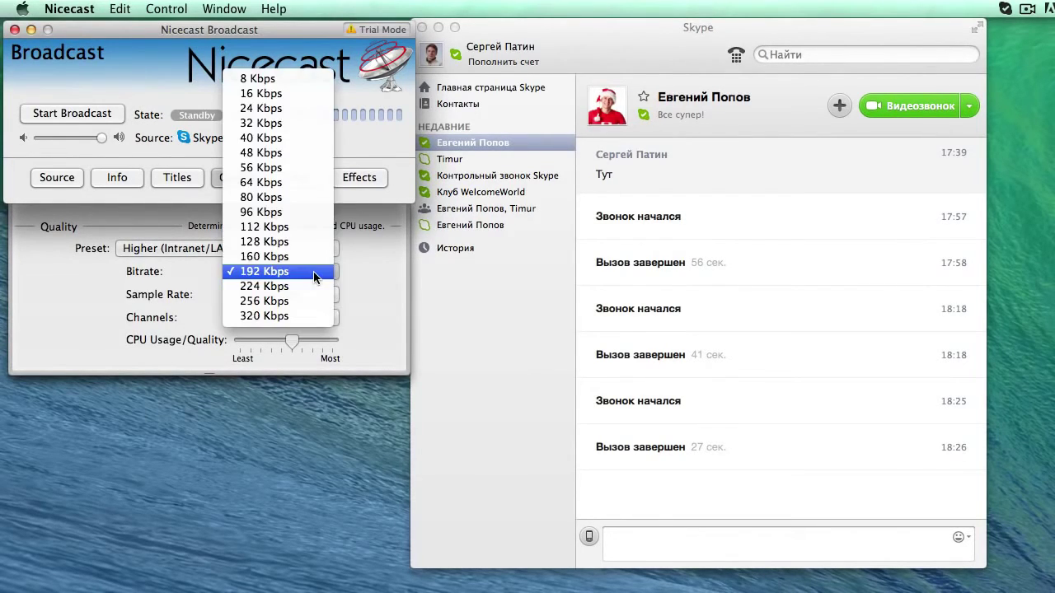
pyautogui.click(312, 216)
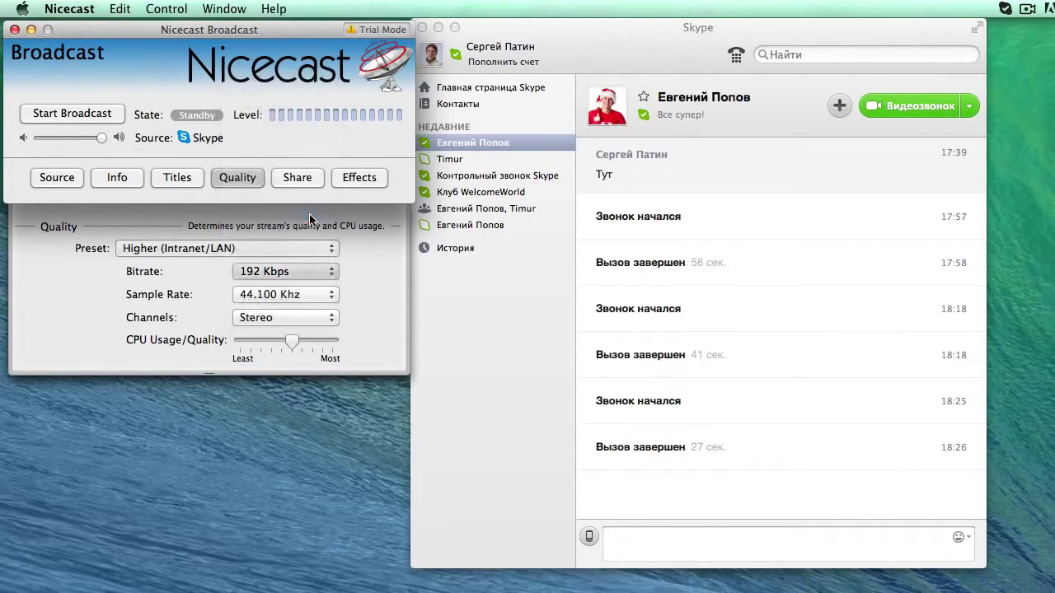
pyautogui.click(322, 317)
pyautogui.click(311, 301)
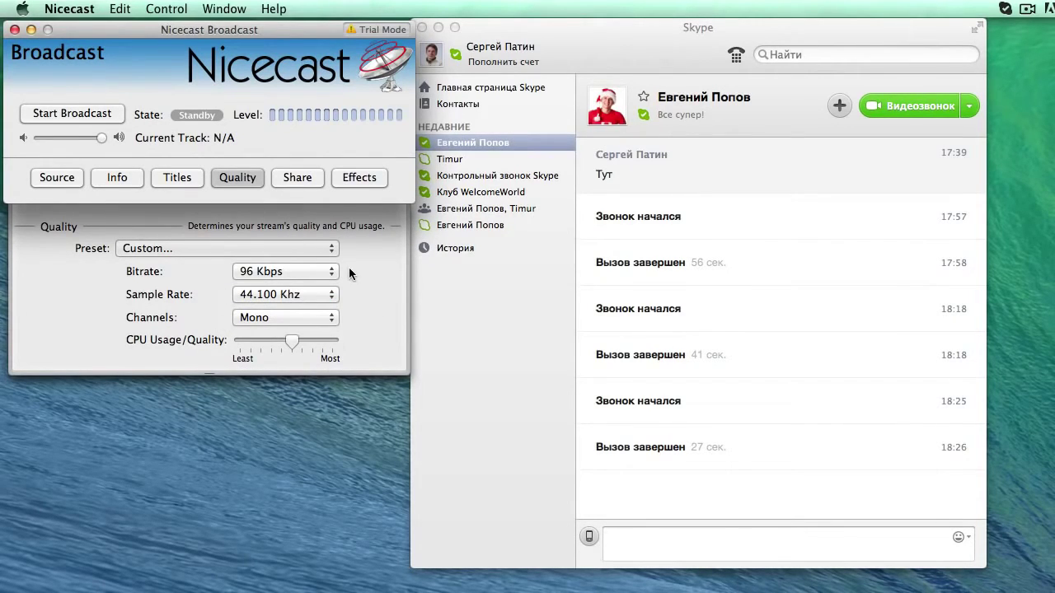
# Copy the broadcast's internet address from the sharing settings.
pyautogui.click(295, 180)
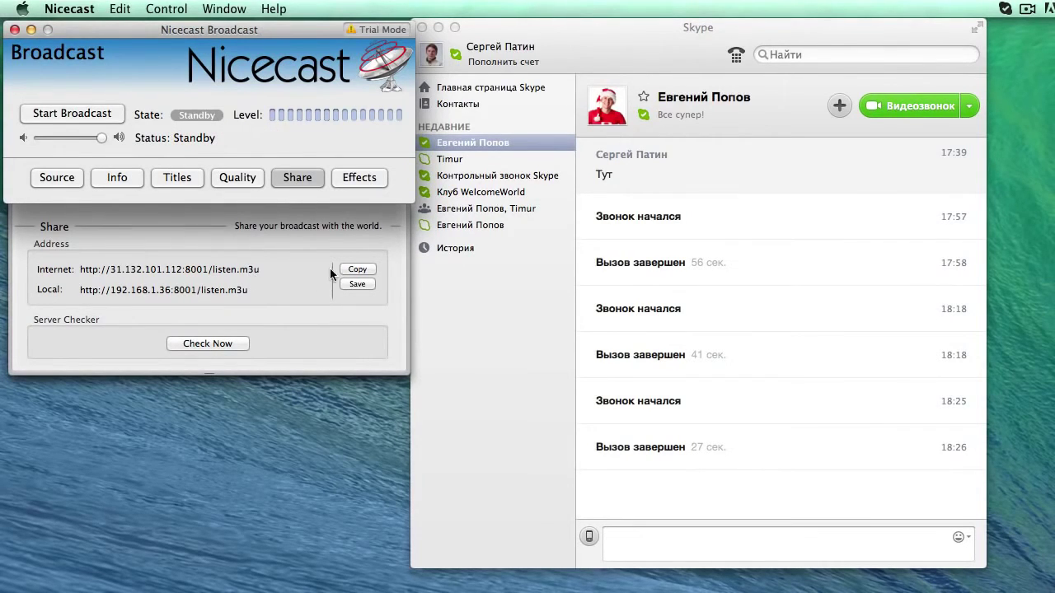
pyautogui.click(358, 270)
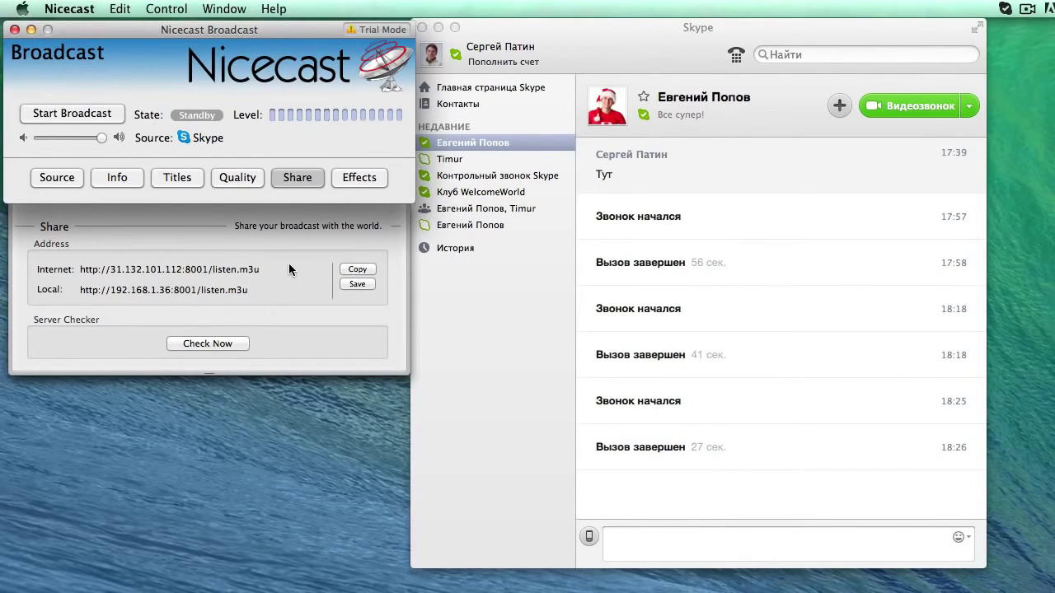
# View the Nicecast Effects window with its empty effect slots, and close it.
pyautogui.click(354, 179)
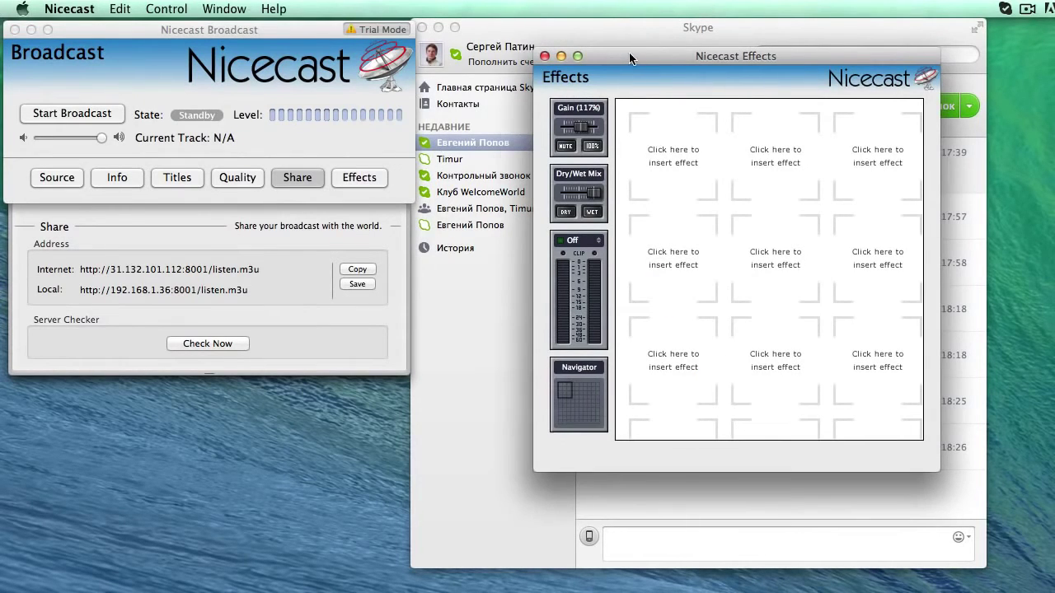
pyautogui.moveTo(631, 58); pyautogui.dragTo(508, 48)
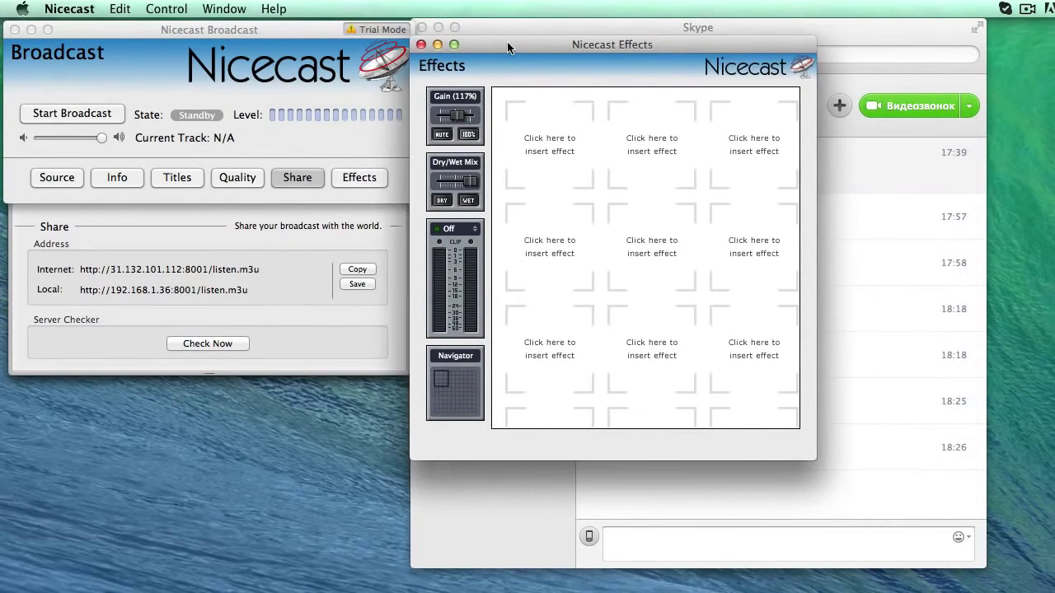
pyautogui.click(420, 45)
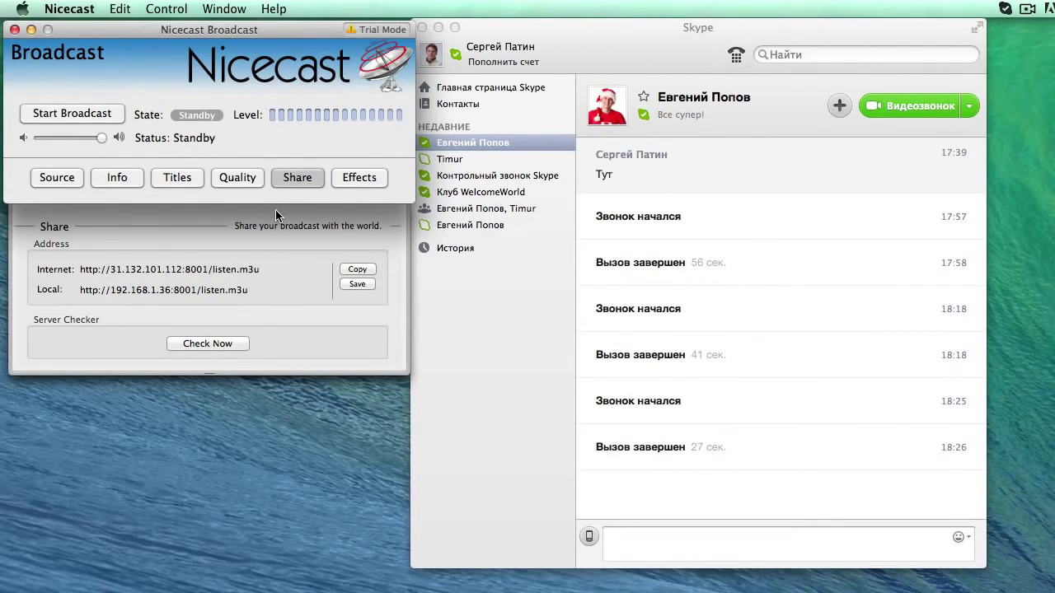
# Open the Nicecast Archiving window below the Broadcast window and switch archiving off and back on.
pyautogui.press('super+2')
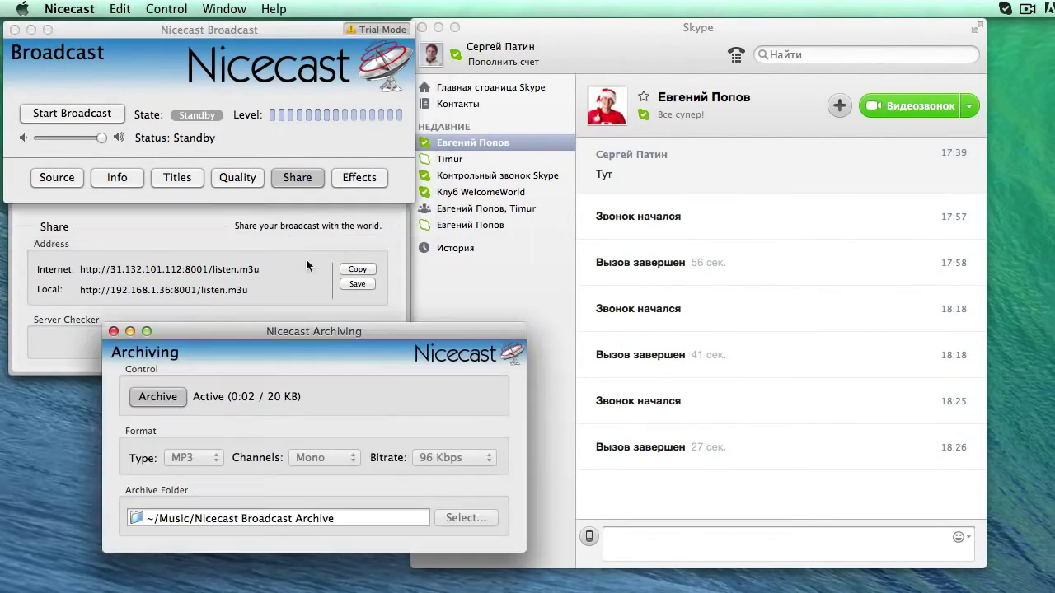
pyautogui.moveTo(273, 310); pyautogui.dragTo(174, 216)
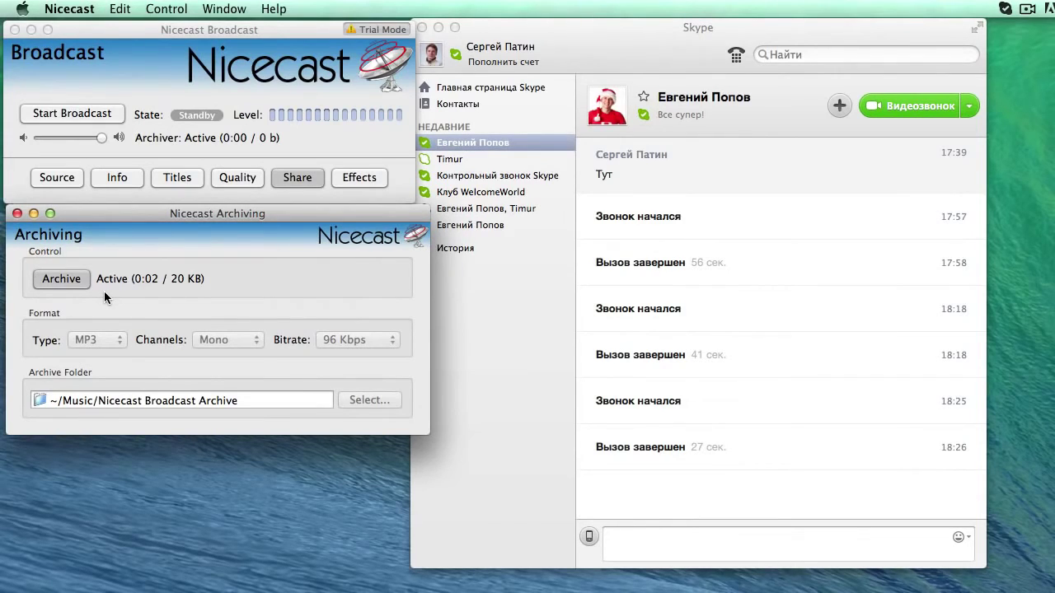
pyautogui.click(59, 281)
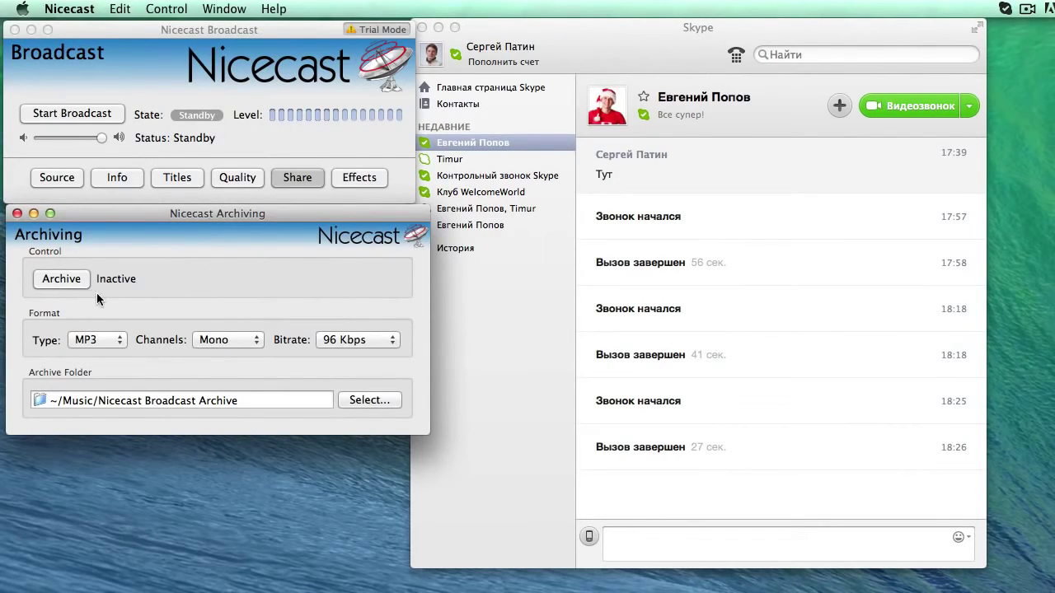
pyautogui.click(54, 283)
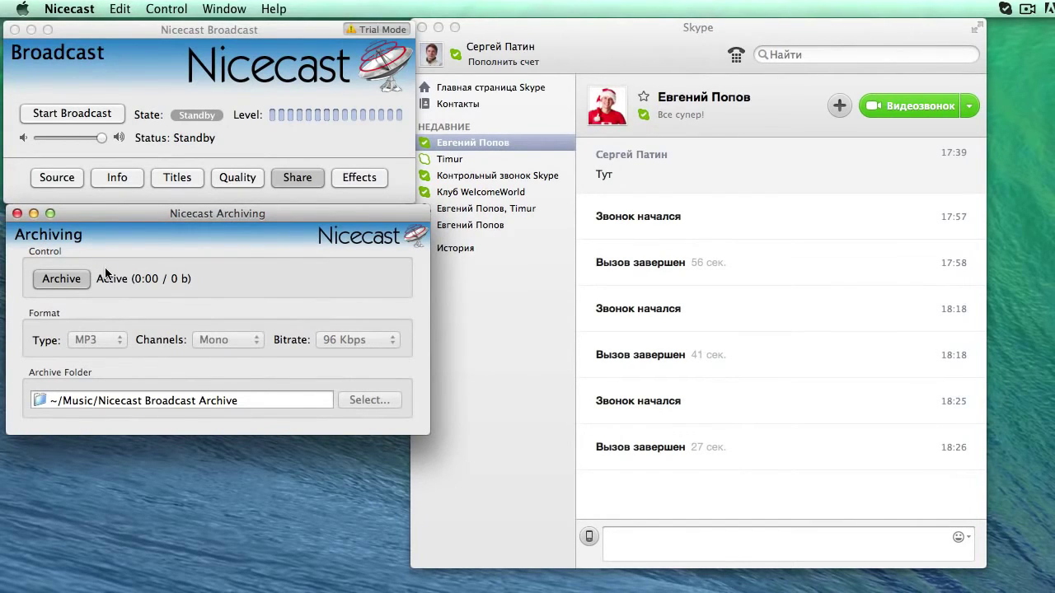
pyautogui.moveTo(237, 218); pyautogui.dragTo(234, 292)
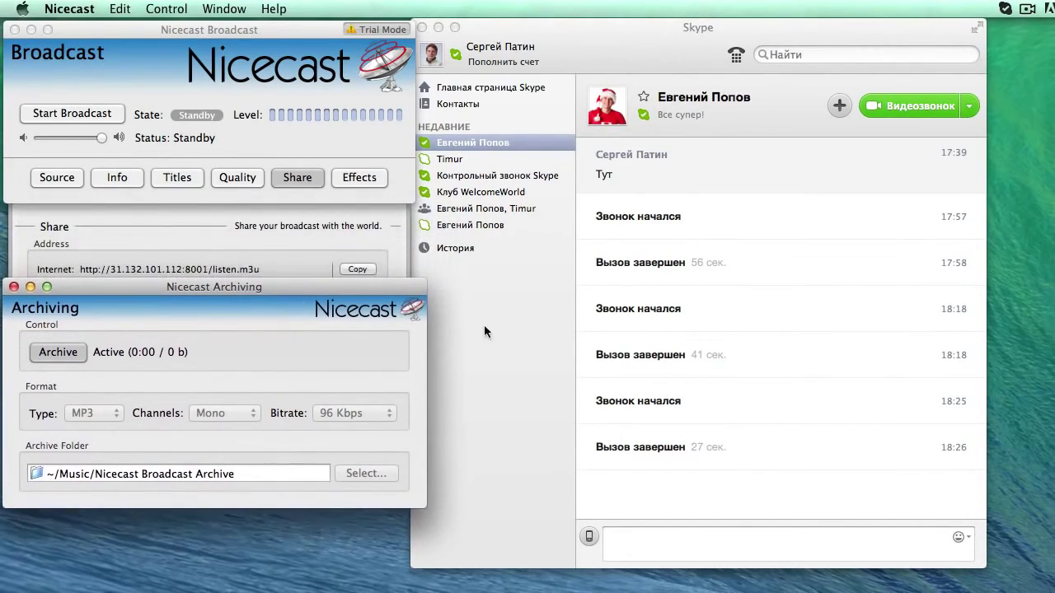
# Switch to Skype and start a voice call to the selected recent contact.
pyautogui.click(523, 256)
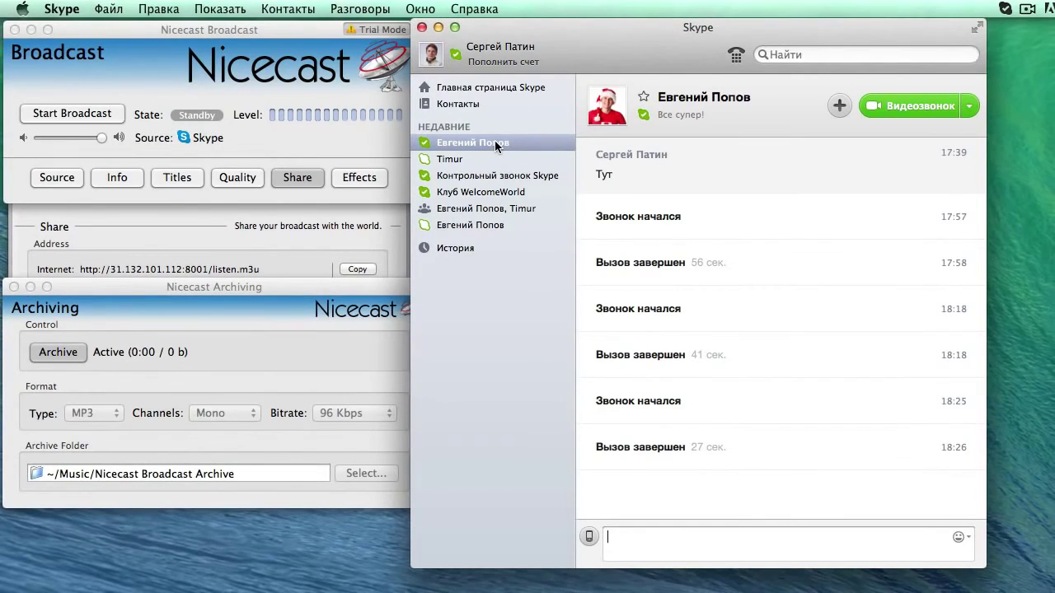
pyautogui.click(971, 106)
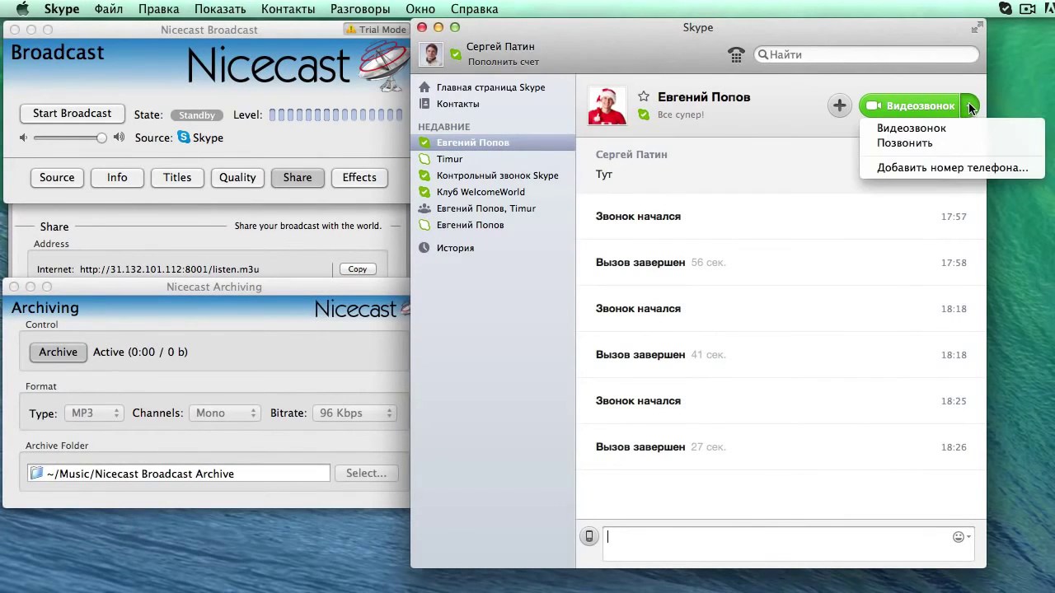
pyautogui.click(929, 143)
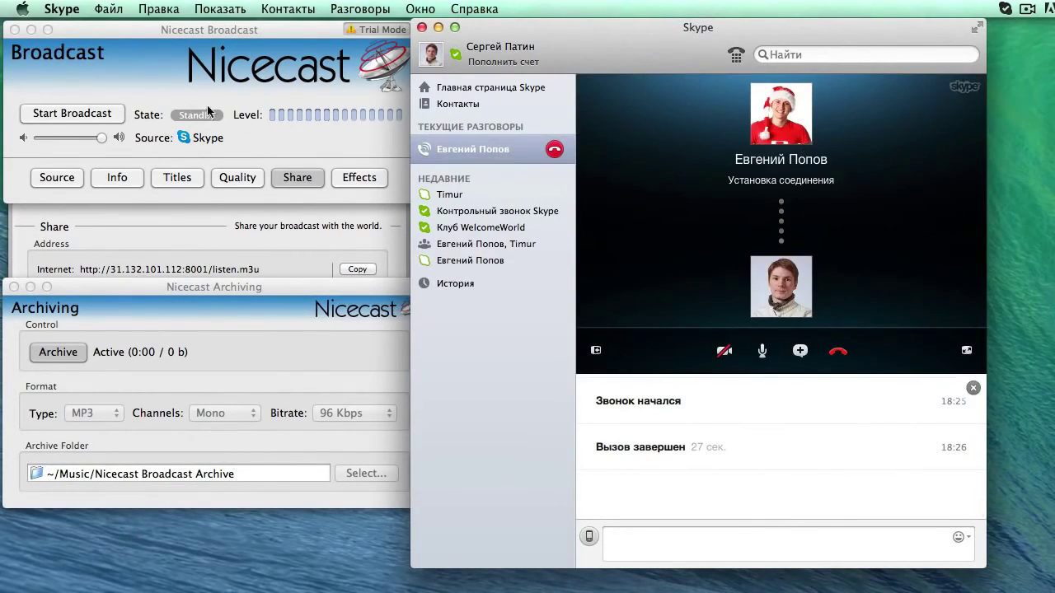
# Start the broadcast in Nicecast, hide the sharing settings, and place the Archiving window directly below the Broadcast window.
pyautogui.click(136, 90)
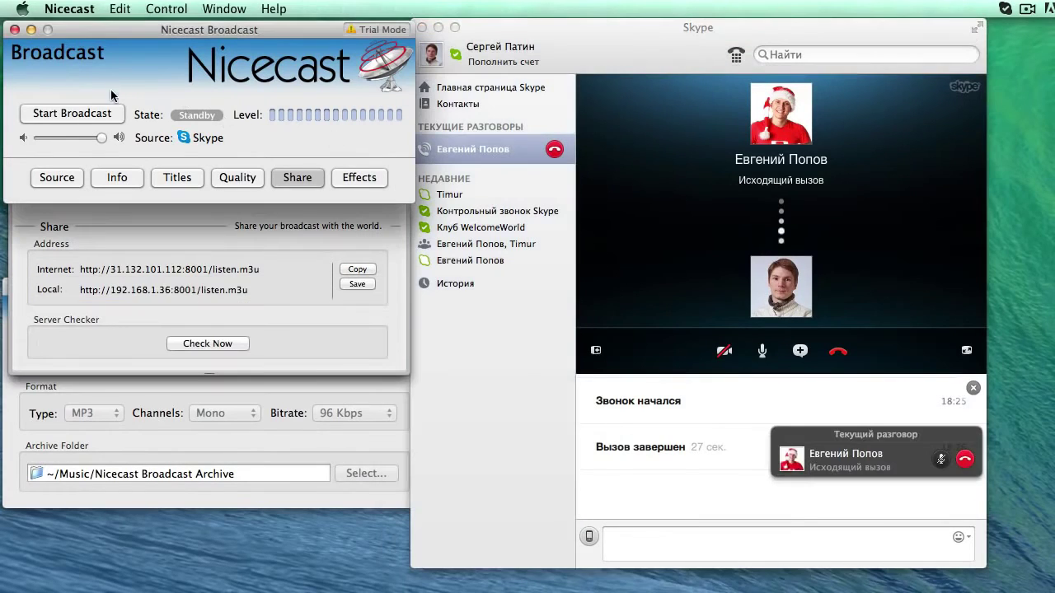
pyautogui.click(62, 116)
pyautogui.click(298, 177)
pyautogui.moveTo(285, 284); pyautogui.dragTo(283, 228)
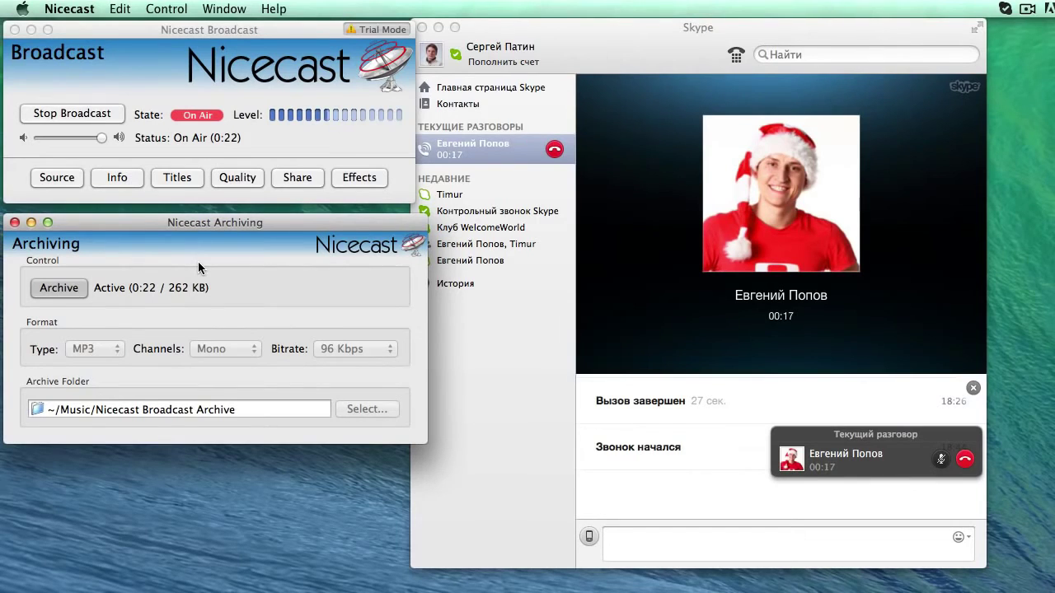
# Switch to the Skype call and clear its window from the desktop, and stop the Nicecast broadcast.
pyautogui.click(464, 379)
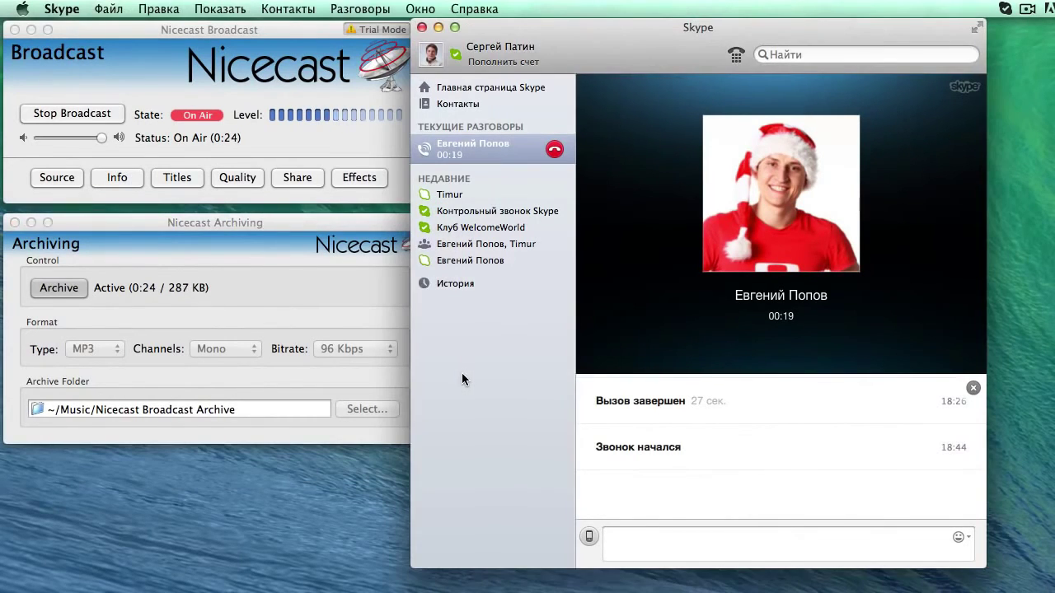
pyautogui.moveTo(581, 38); pyautogui.dragTo(602, 37)
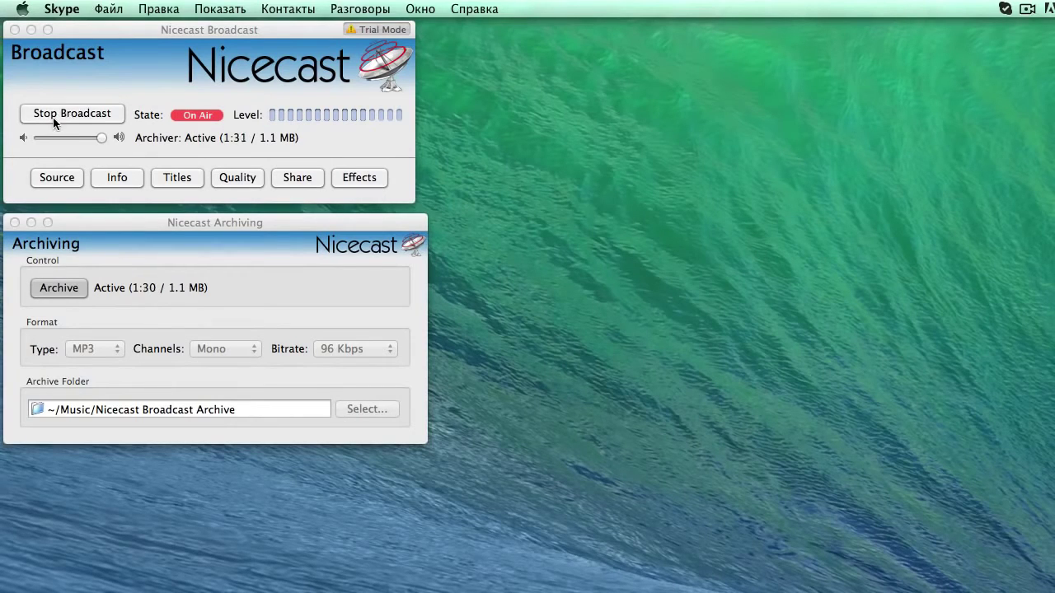
pyautogui.click(93, 115)
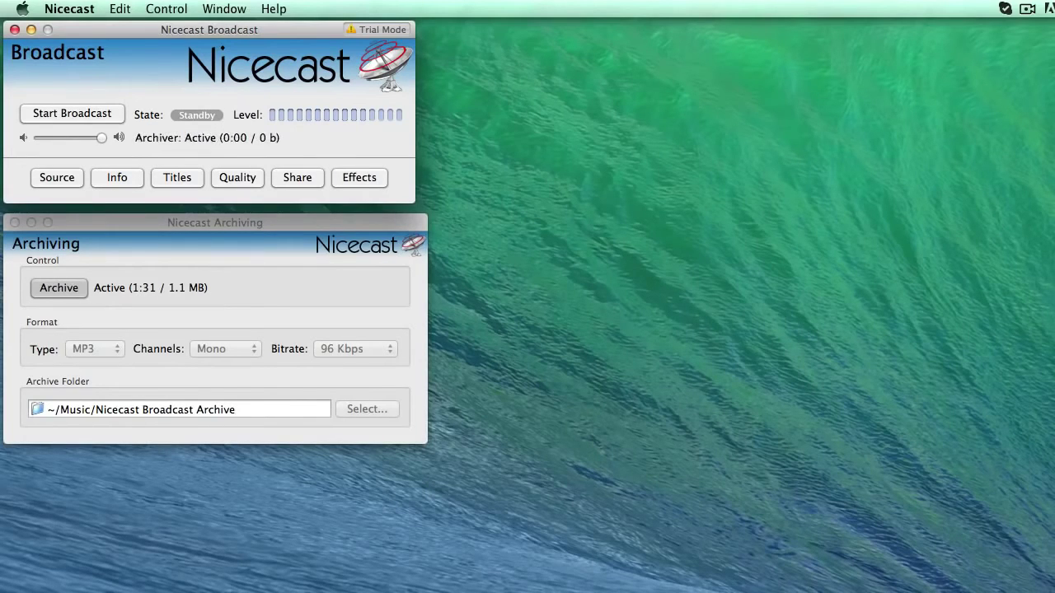
# Open the Nicecast Broadcast Archive folder in Finder and move its window beside the desktop's free area.
pyautogui.click(992, 166)
pyautogui.moveTo(583, 119); pyautogui.dragTo(537, 116)
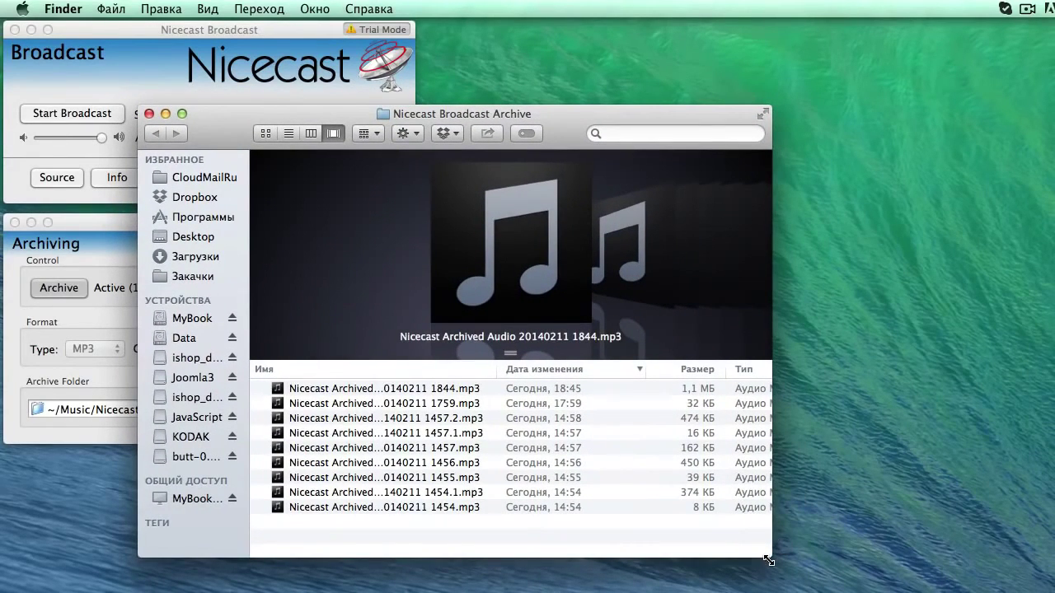
# Open a Quick Look preview of the recording Nicecast Archived Audio 20140211 1844.mp3 in the archive folder.
pyautogui.moveTo(565, 125); pyautogui.dragTo(591, 80)
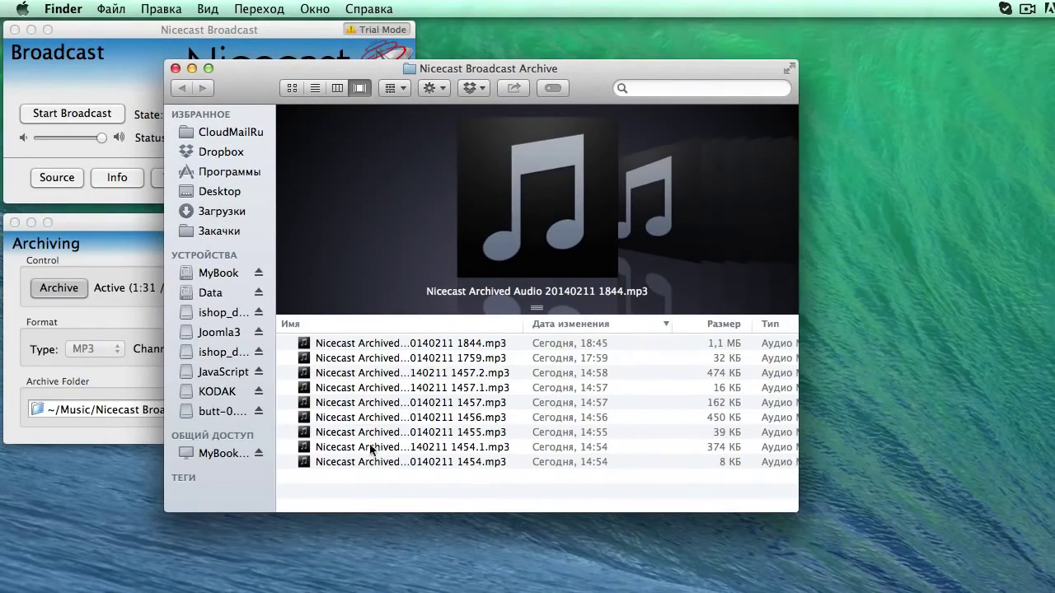
pyautogui.click(394, 345)
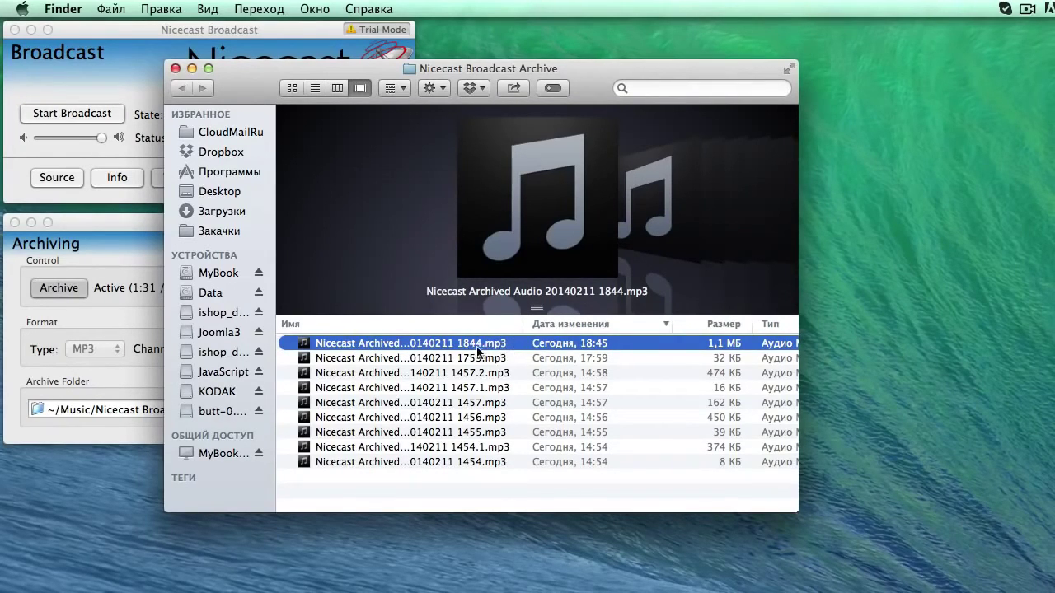
pyautogui.press('space')
pyautogui.moveTo(807, 341); pyautogui.dragTo(501, 266)
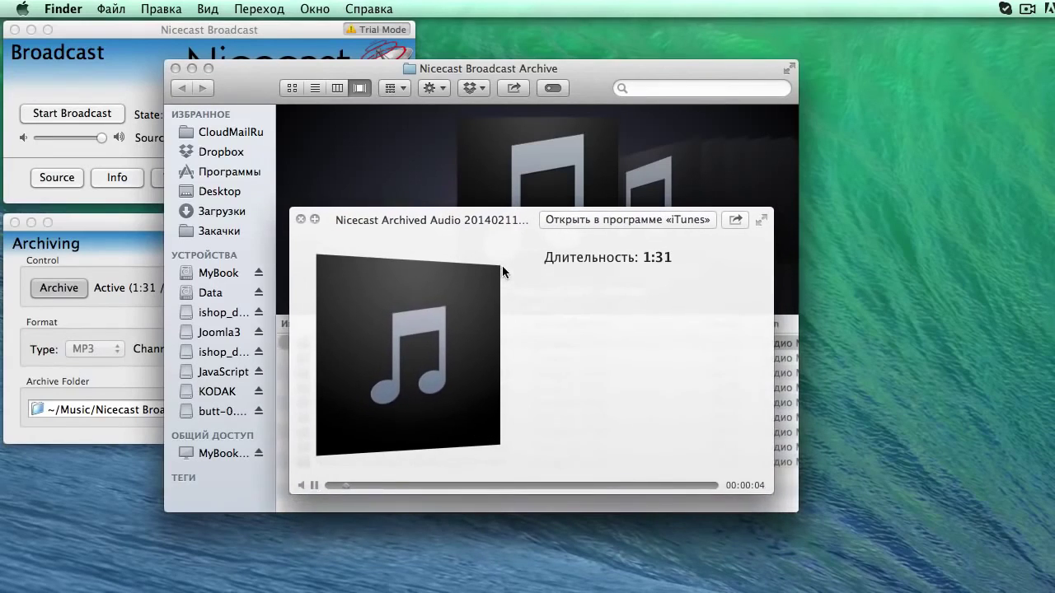
# Listen to the previewed recording, skipping ahead to about its middle, and close the preview.
pyautogui.click(314, 486)
pyautogui.click(314, 486)
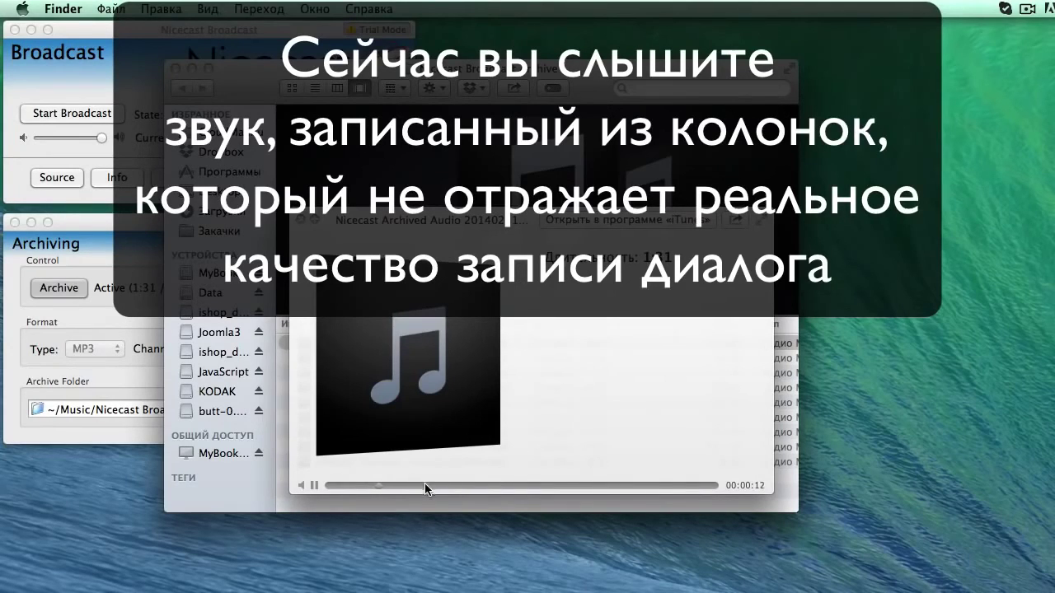
pyautogui.click(517, 486)
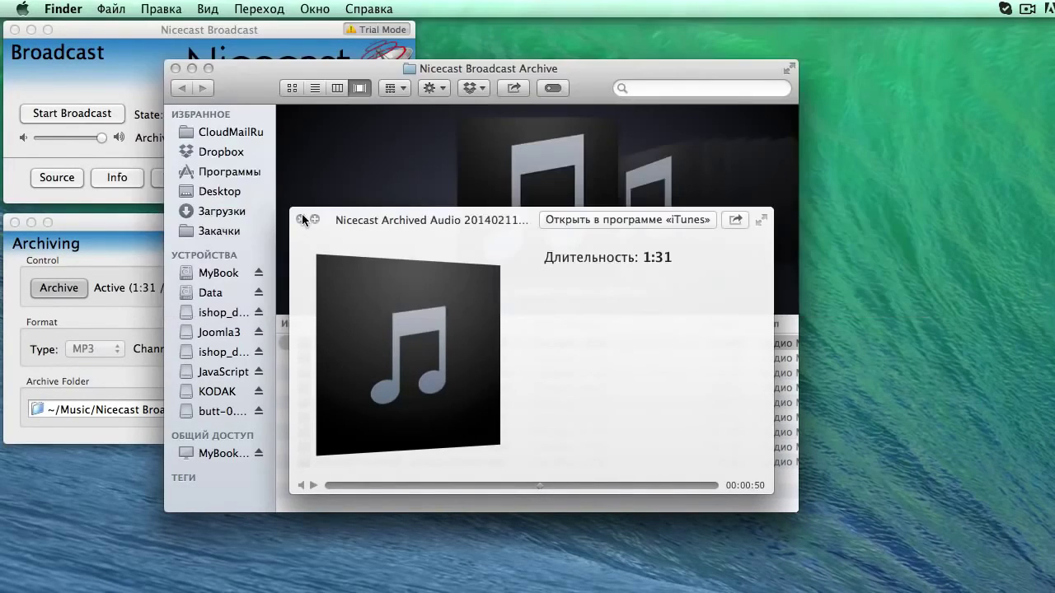
pyautogui.click(301, 220)
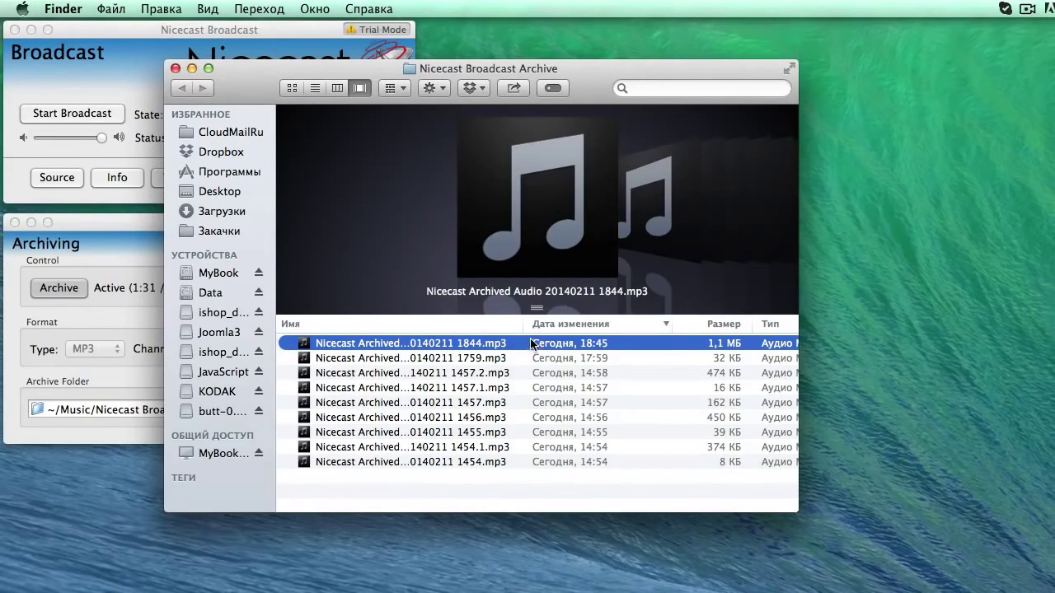
# Place the archive folder window beside the Nicecast windows, and briefly show the Share addresses in the Broadcast window.
pyautogui.moveTo(251, 86); pyautogui.dragTo(527, 34)
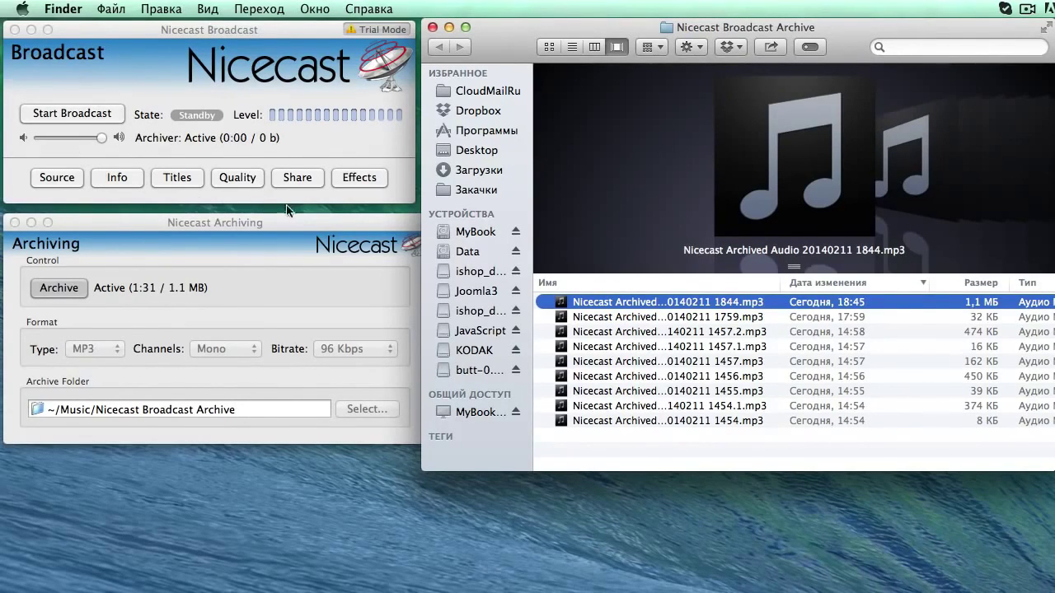
pyautogui.click(315, 159)
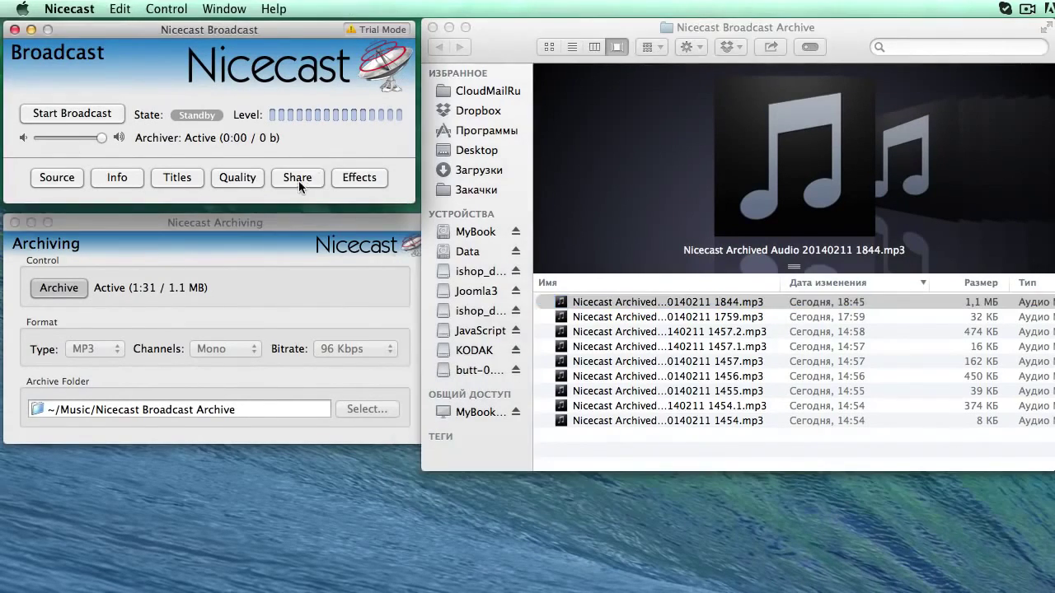
pyautogui.click(299, 180)
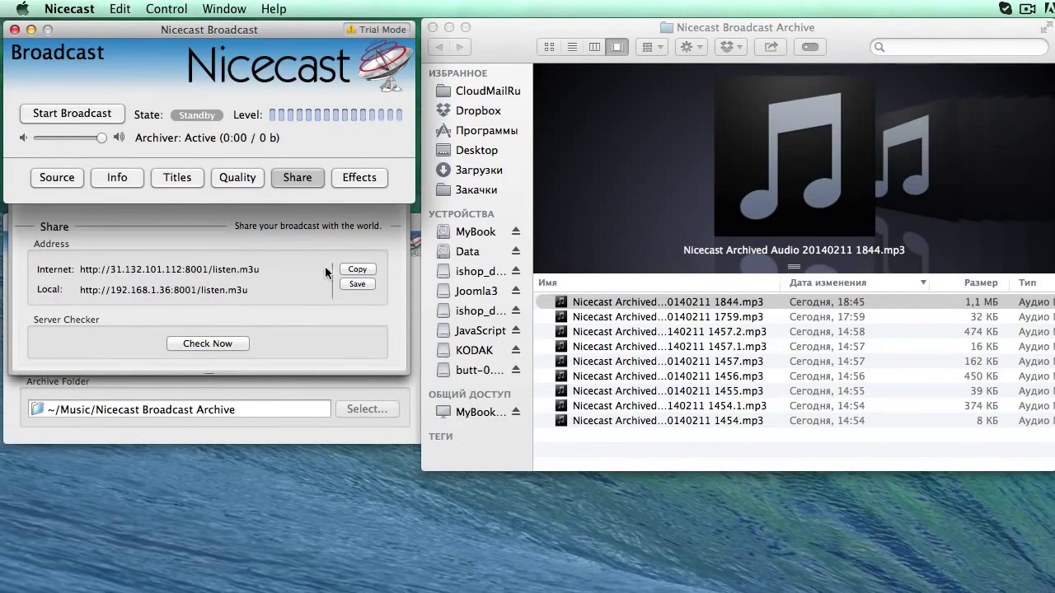
pyautogui.click(288, 179)
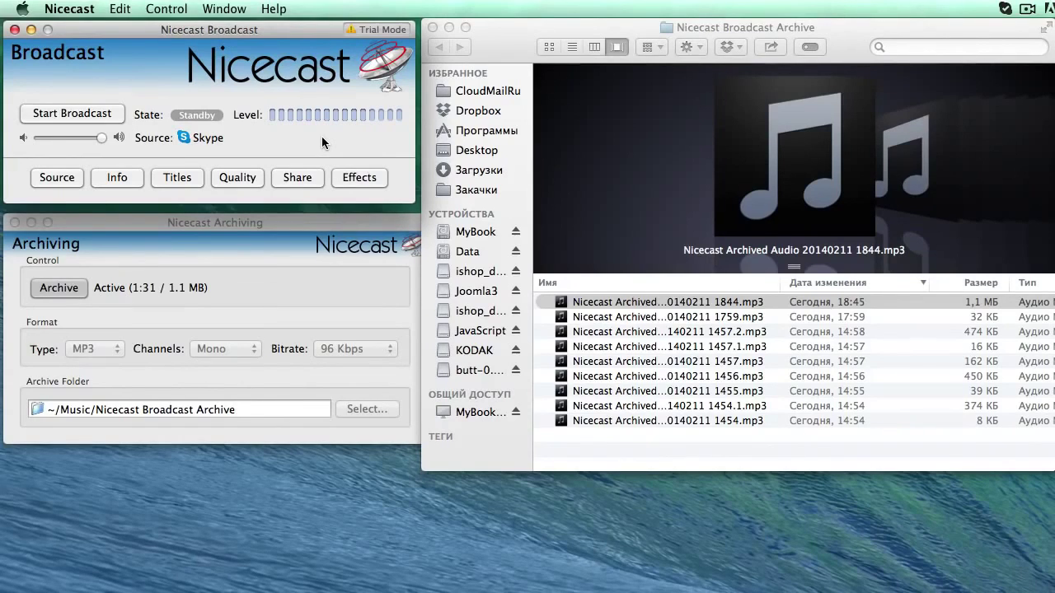
# Add a new server entry in the Nicecast Server window, and close that window to return to the archive folder in Finder.
pyautogui.press('super+2')
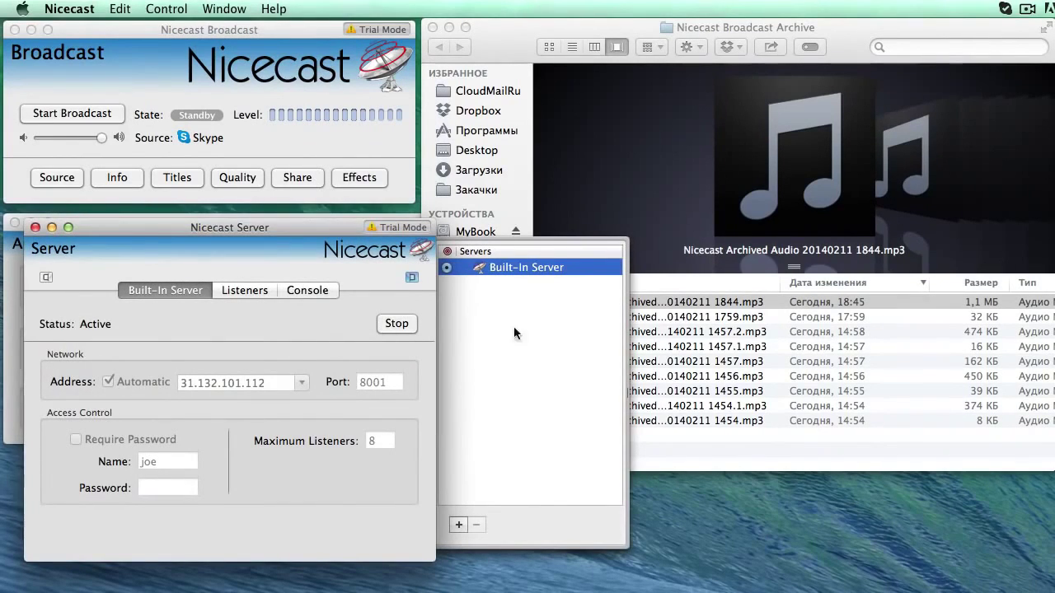
pyautogui.click(459, 525)
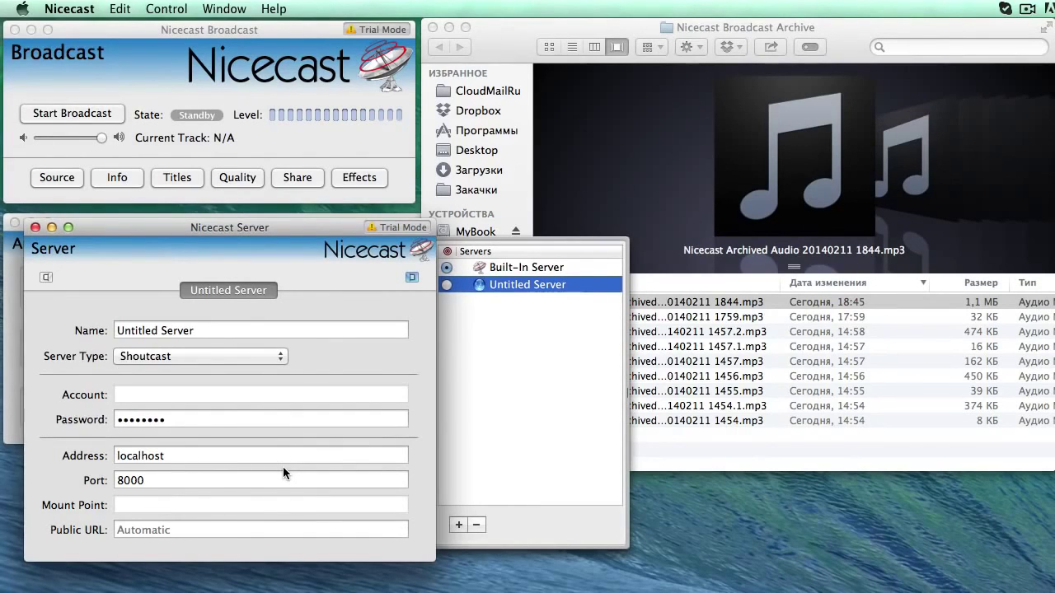
pyautogui.click(36, 227)
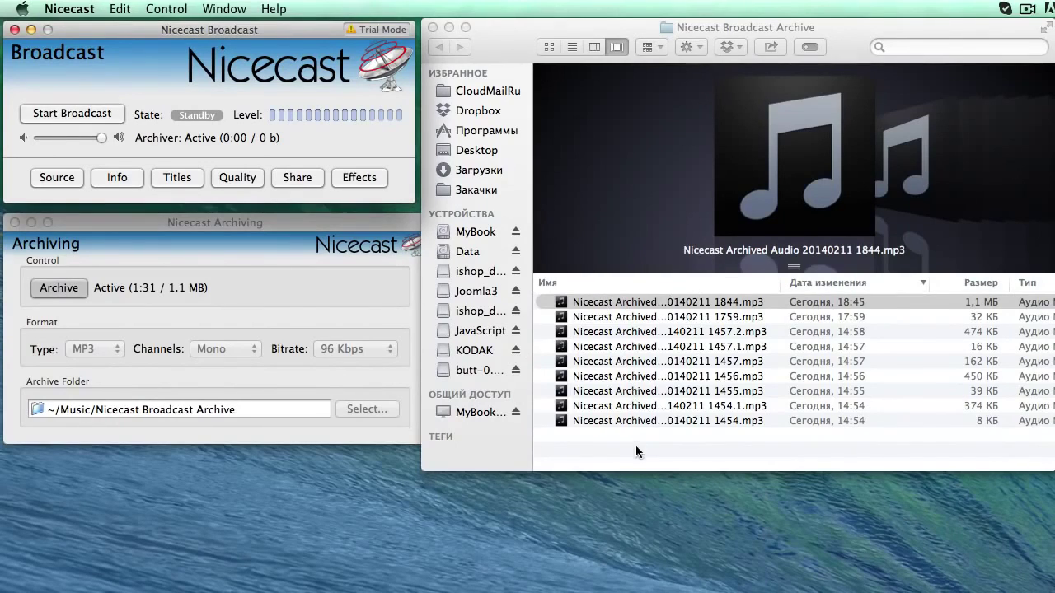
pyautogui.click(764, 328)
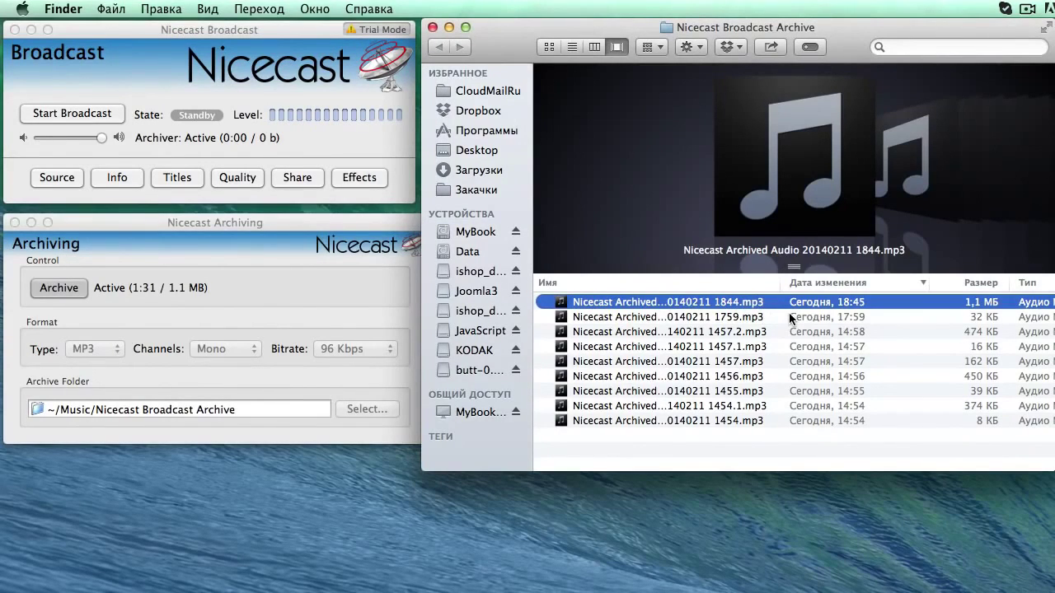